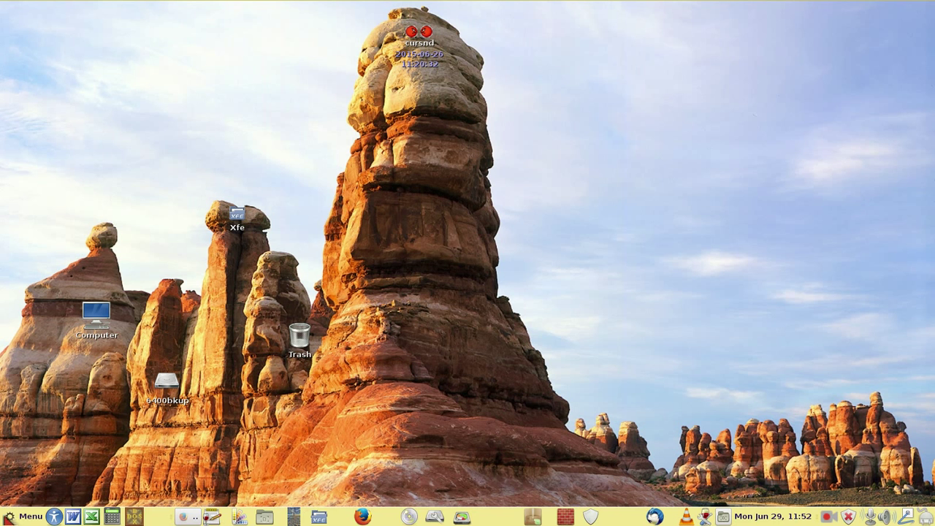
# Locate the Appearance (accessibility) launcher among the bottom-panel application launchers
pyautogui.moveTo(88, 9)
# Open the Appearance launcher's properties and its icon chooser dialog
pyautogui.rightClick(55, 517)
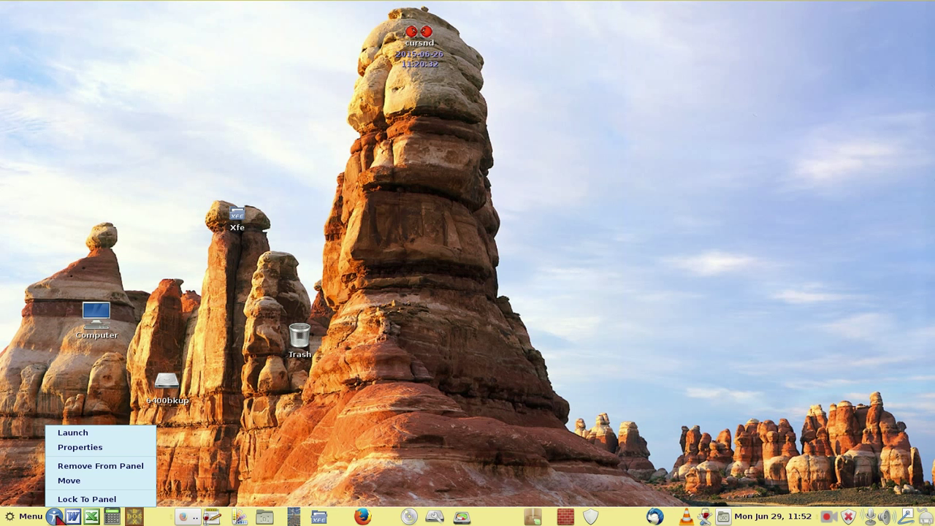
pyautogui.click(73, 447)
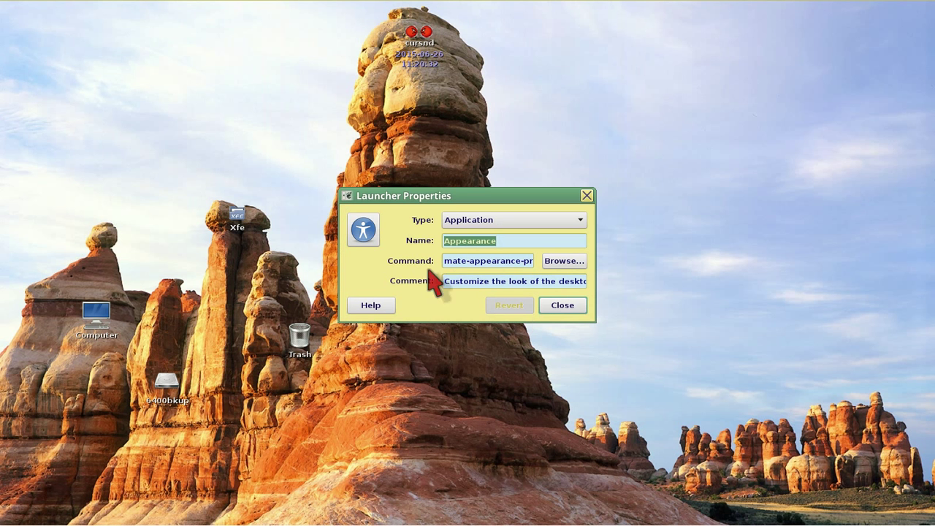
pyautogui.moveTo(490, 191); pyautogui.dragTo(653, 104)
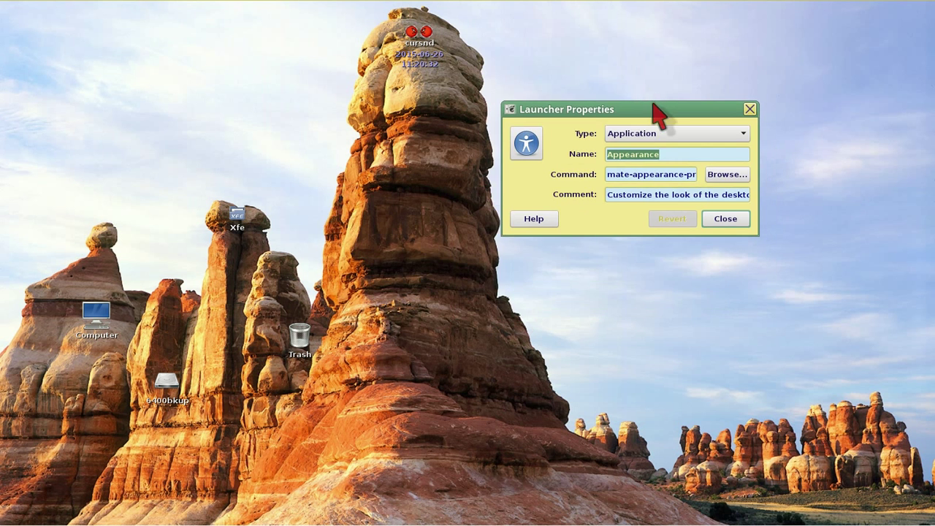
pyautogui.click(527, 144)
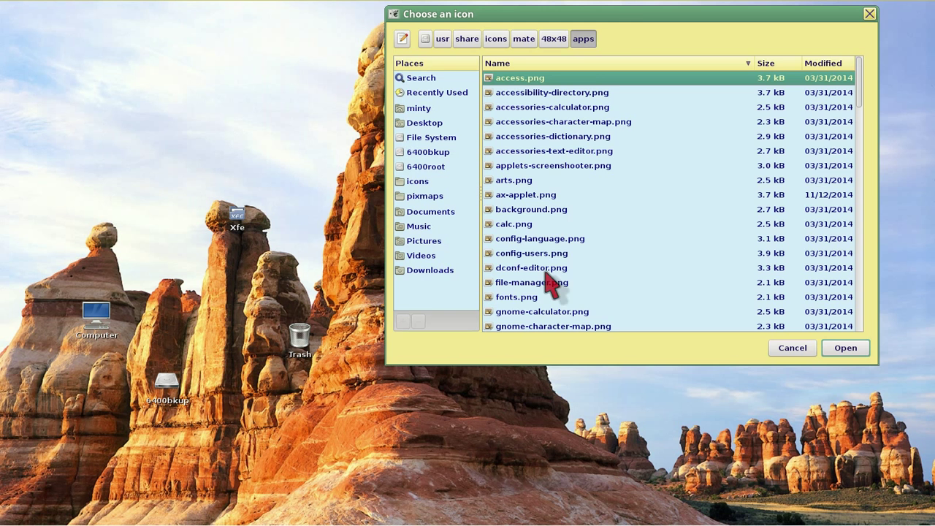
pyautogui.moveTo(634, 14); pyautogui.dragTo(556, 108)
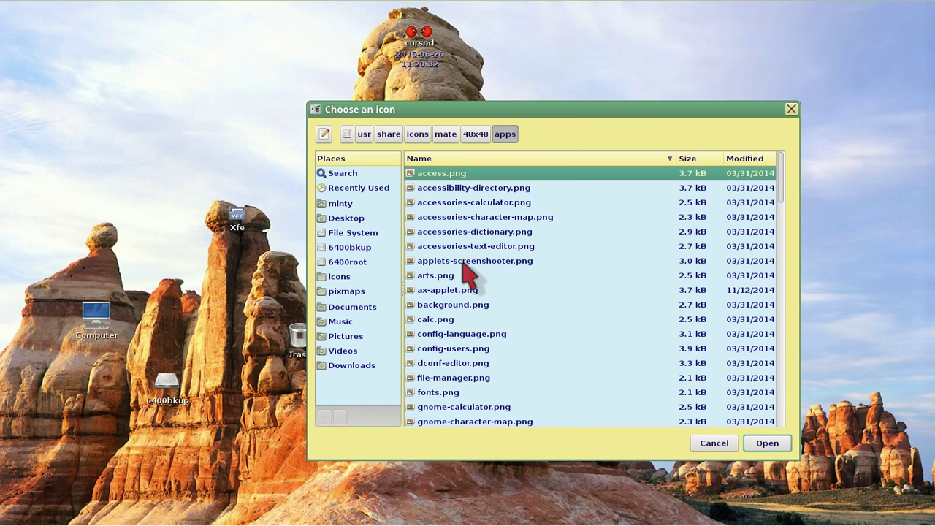
# Preview ax-applet, background, config-users, accessories-calculator and access icons, then browse to Desktop
pyautogui.click(438, 293)
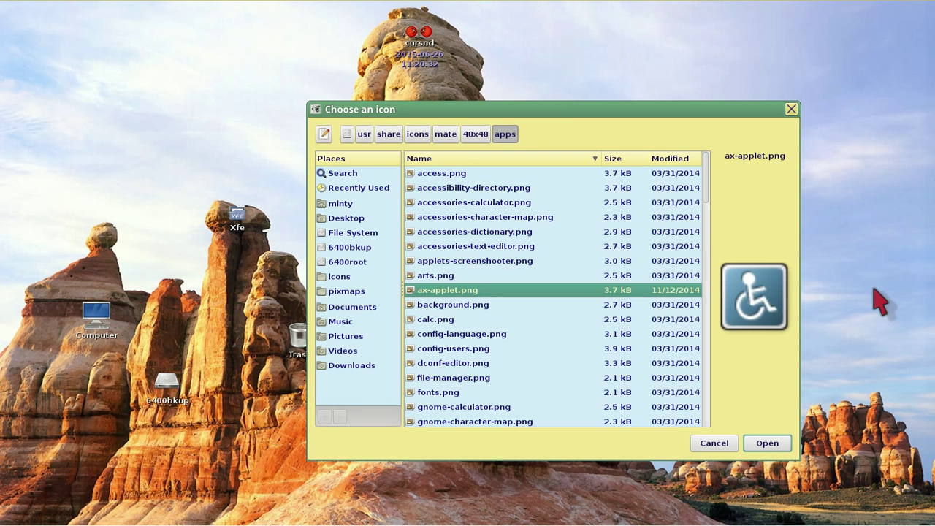
pyautogui.click(468, 307)
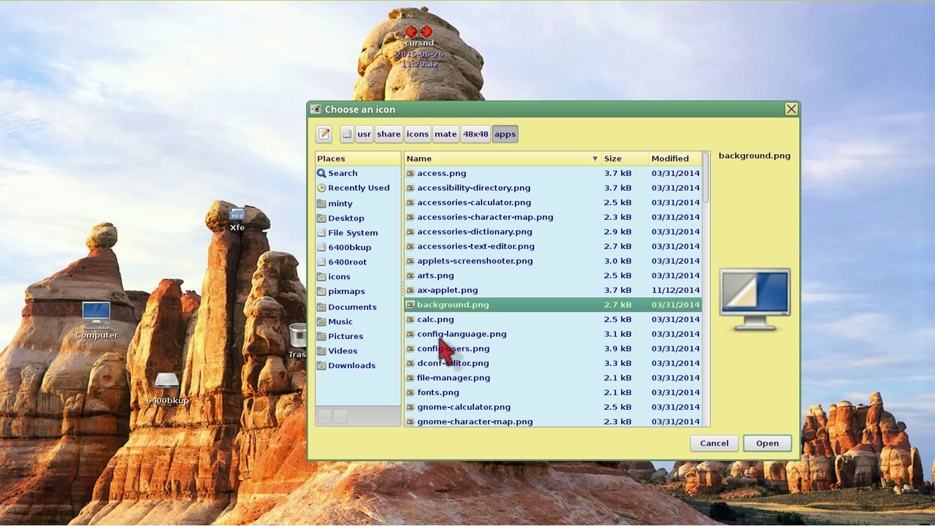
pyautogui.click(445, 349)
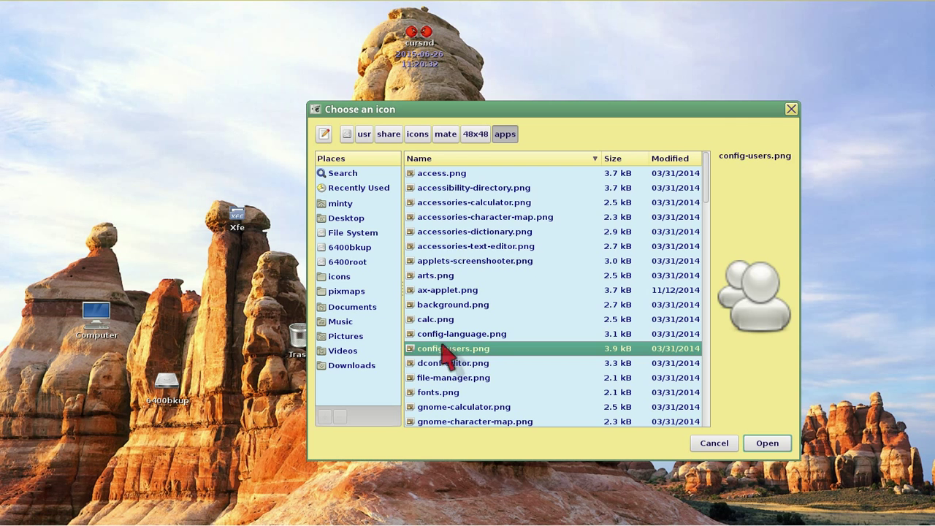
pyautogui.click(457, 203)
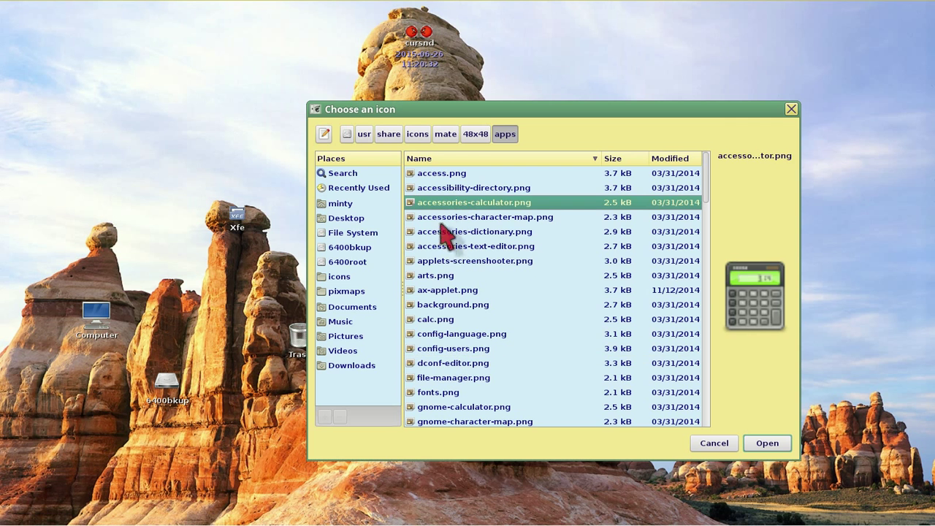
pyautogui.click(438, 175)
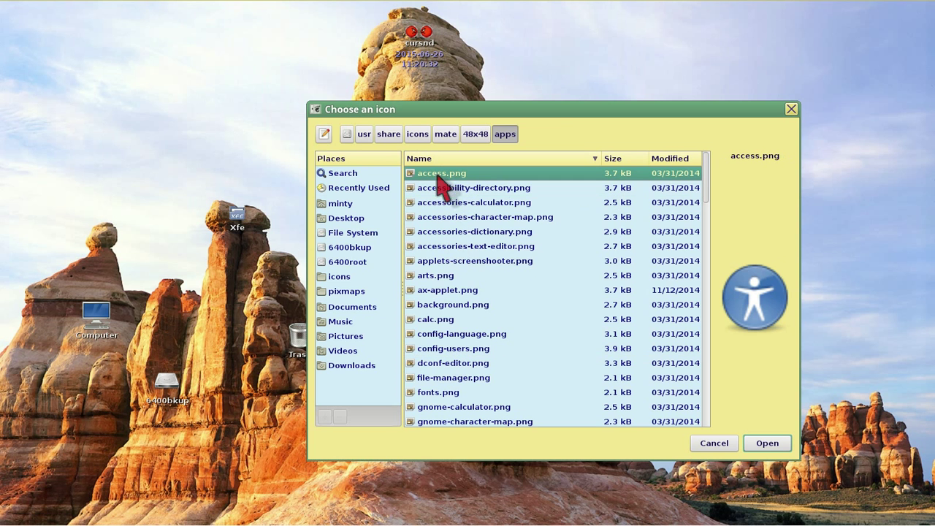
pyautogui.click(346, 218)
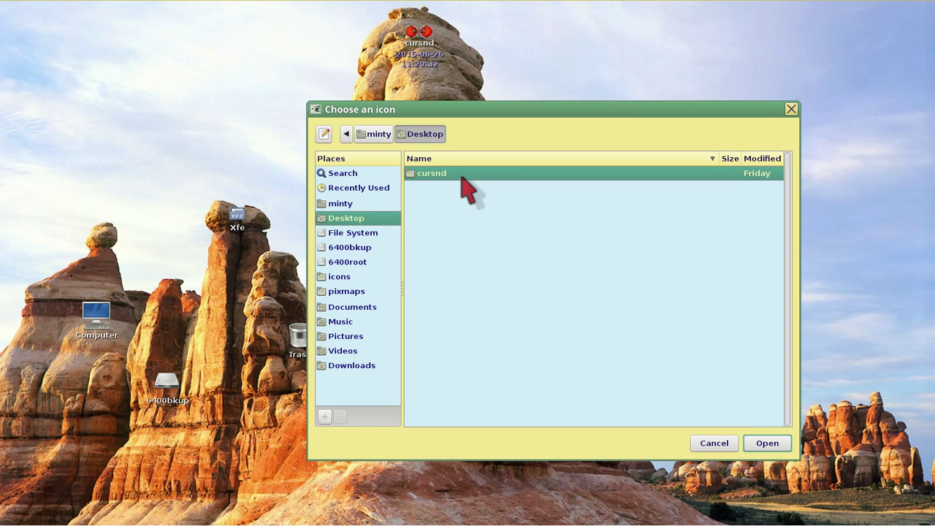
# Set the Appearance launcher's icon to japan.jpg from the cursnd folder
pyautogui.doubleClick(535, 176)
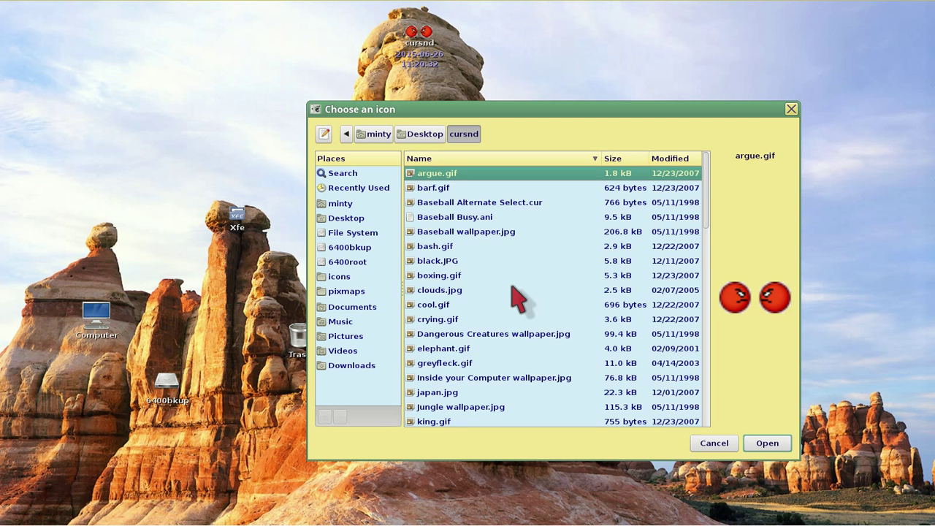
pyautogui.scroll(-10, 518, 301)
pyautogui.scroll(-3, 523, 311)
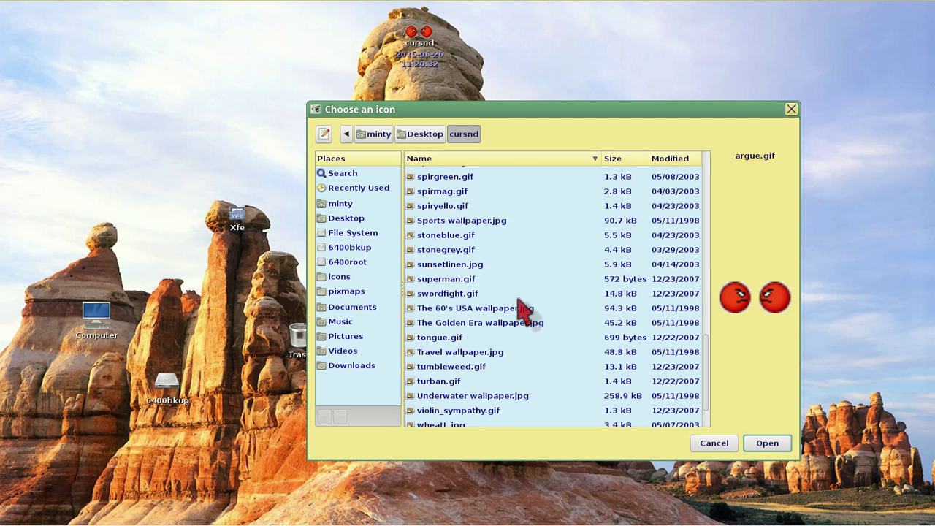
pyautogui.scroll(13, 522, 310)
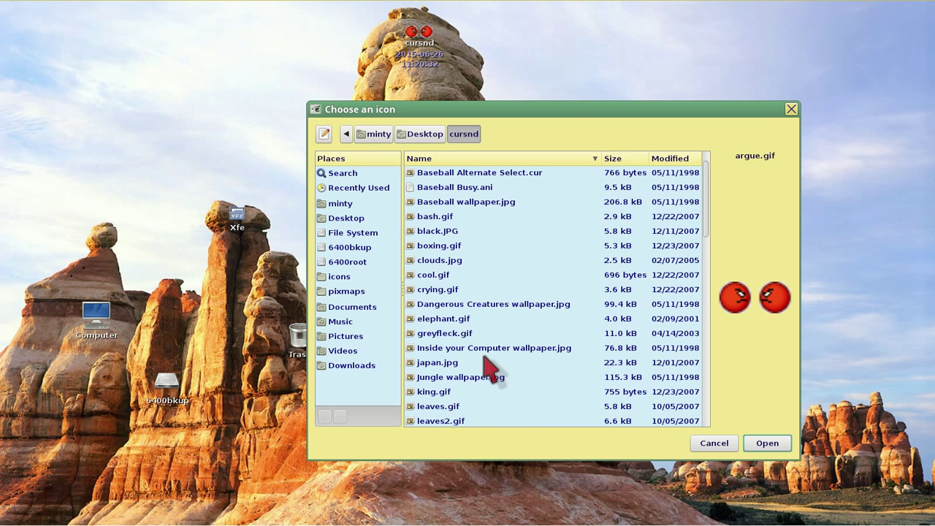
pyautogui.scroll(-2, 485, 363)
pyautogui.scroll(1, 482, 358)
pyautogui.click(450, 331)
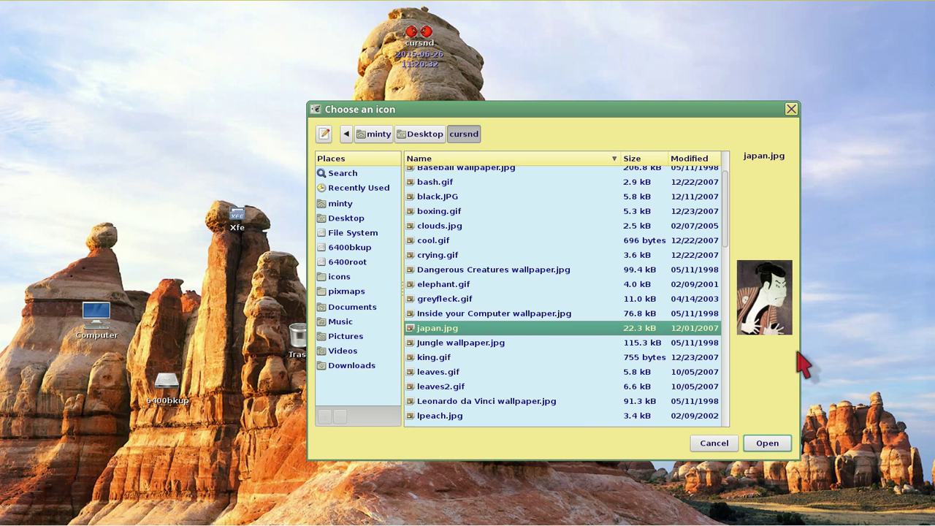
pyautogui.click(765, 444)
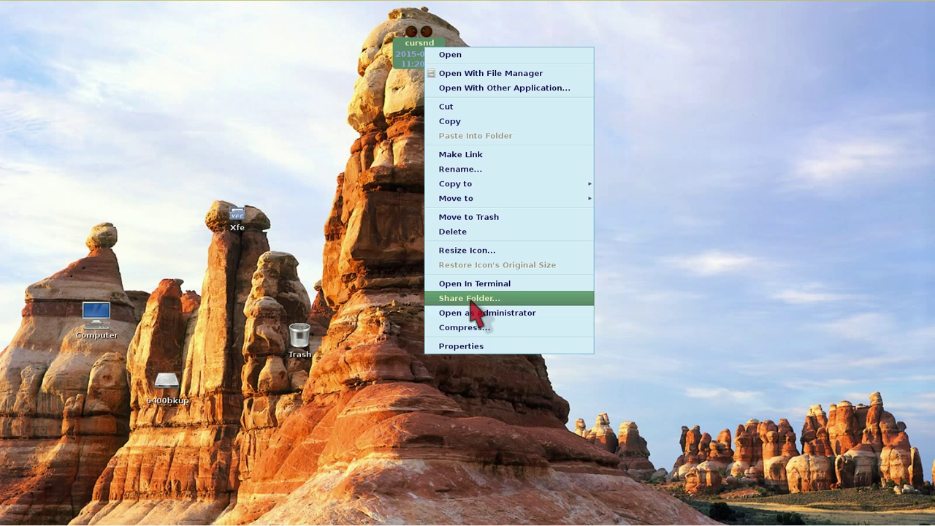
# Open the cursnd folder's properties and review its Emblems, Permissions and Notes tabs
pyautogui.click(456, 345)
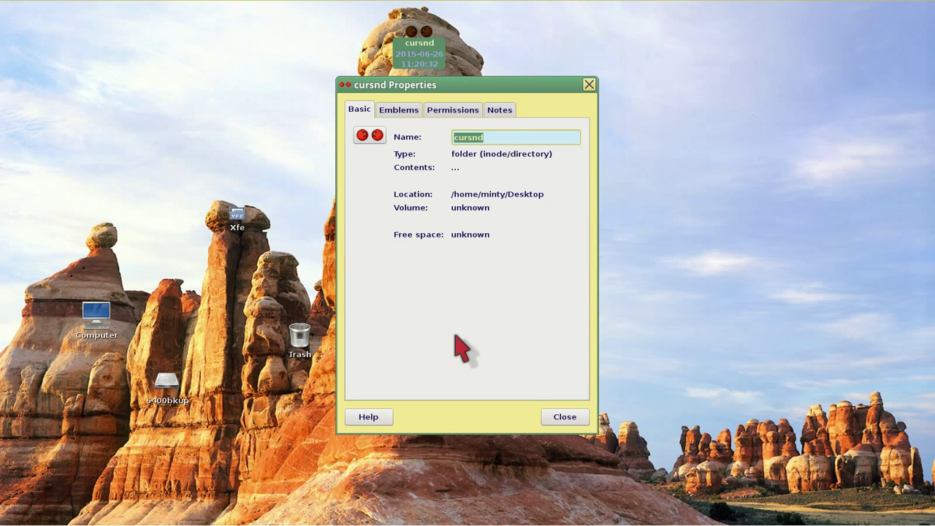
pyautogui.moveTo(517, 85); pyautogui.dragTo(661, 84)
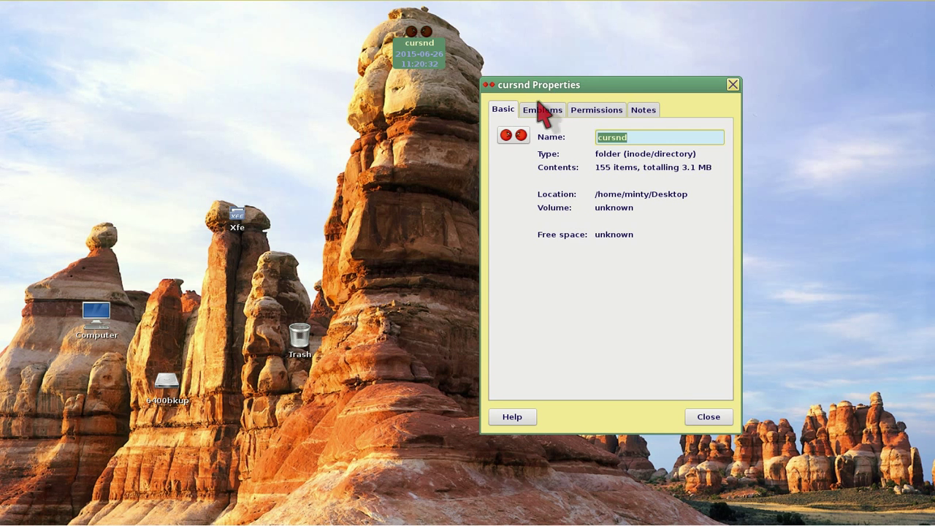
pyautogui.click(541, 110)
pyautogui.click(596, 111)
pyautogui.click(637, 112)
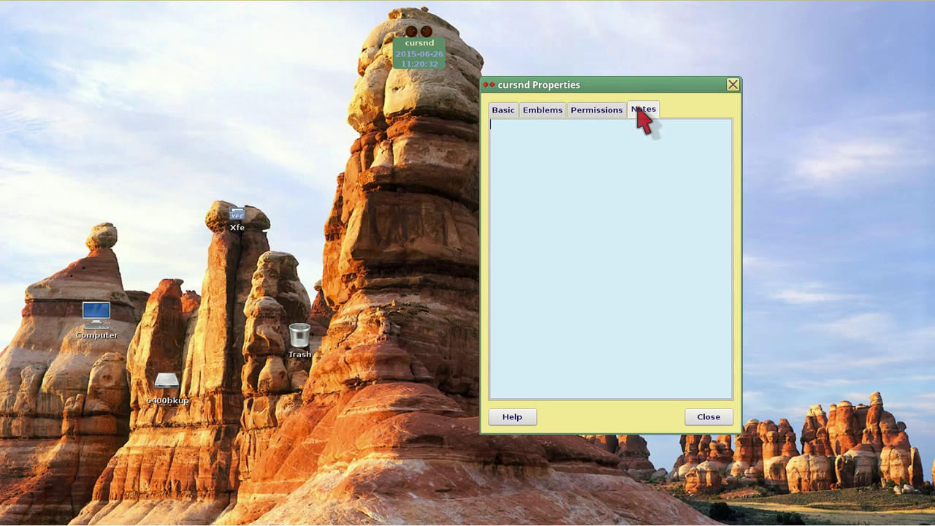
pyautogui.click(504, 112)
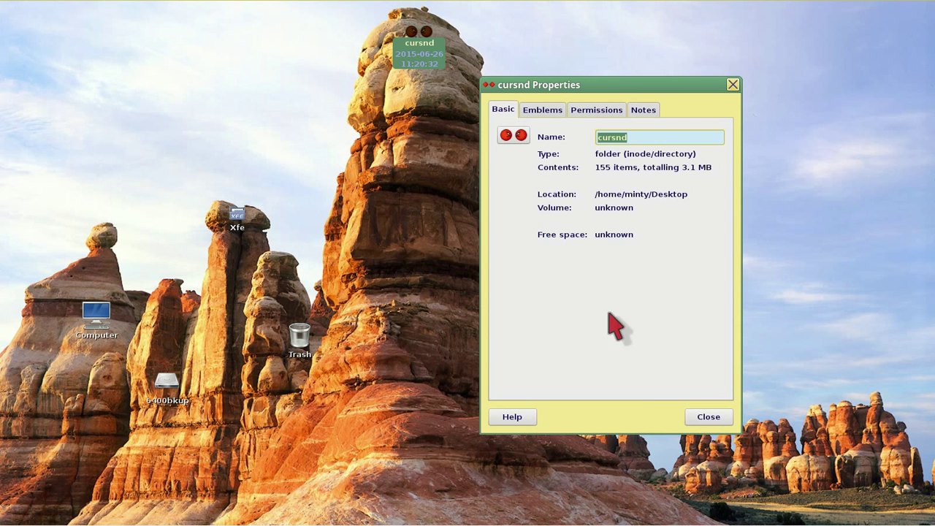
# Set elephant.gif as the cursnd folder's custom icon
pyautogui.click(514, 136)
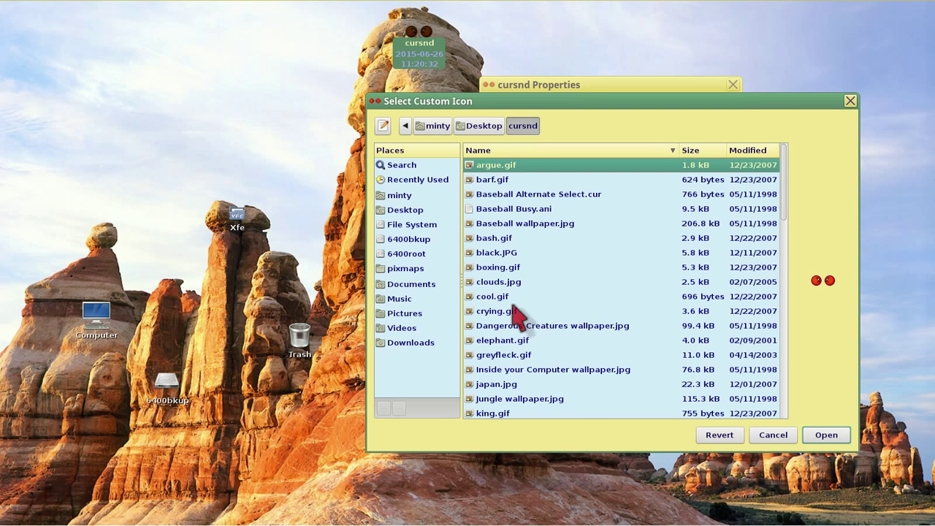
pyautogui.click(503, 341)
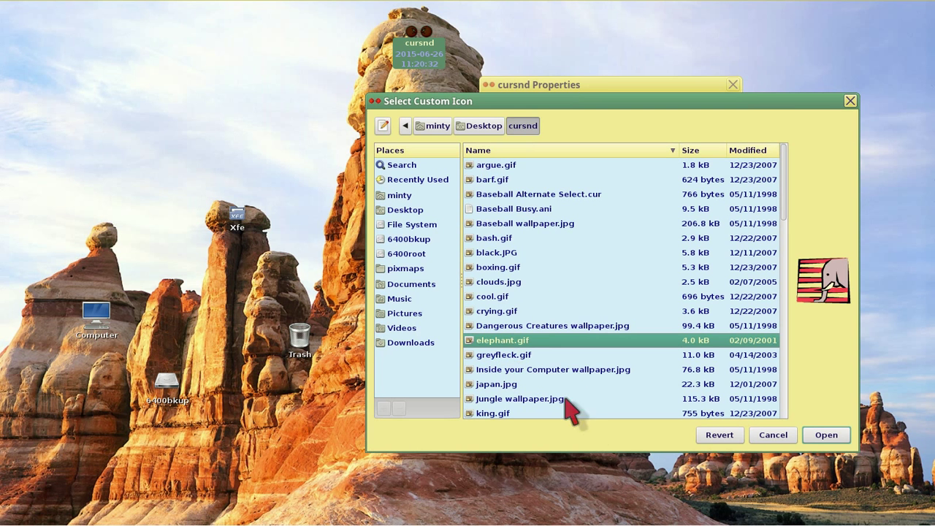
pyautogui.click(827, 435)
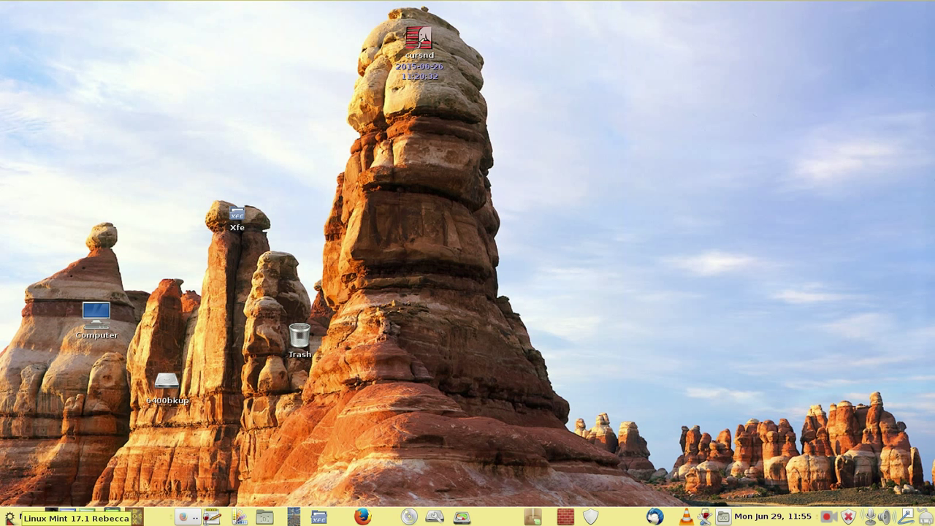
pyautogui.rightClick(13, 516)
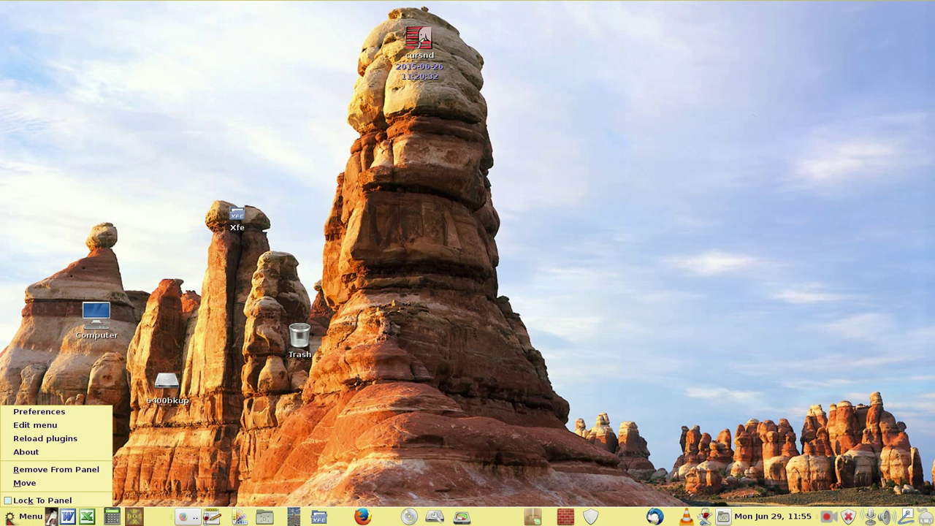
pyautogui.click(31, 428)
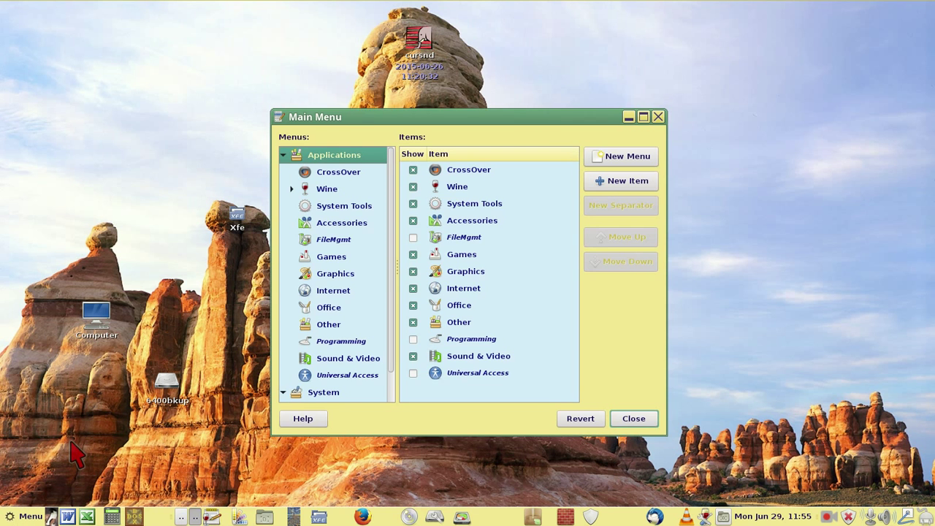
pyautogui.moveTo(528, 119); pyautogui.dragTo(736, 52)
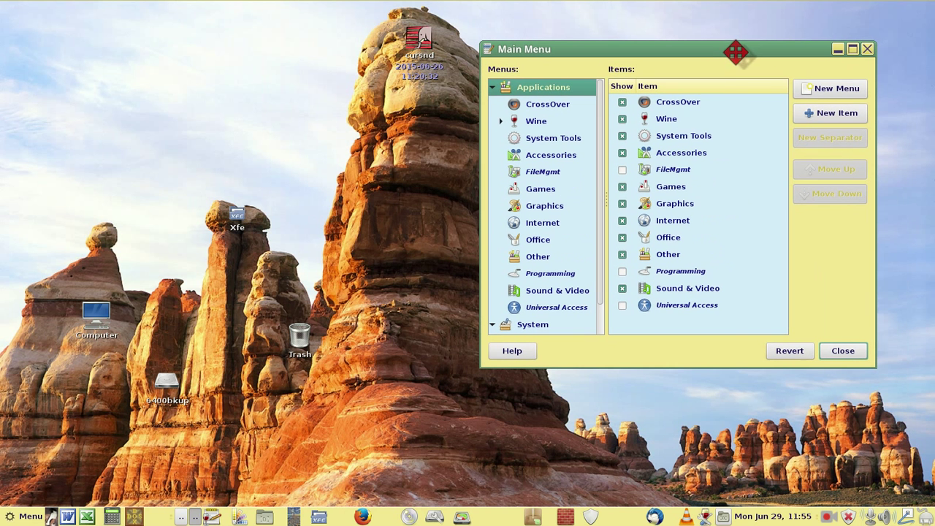
pyautogui.click(534, 206)
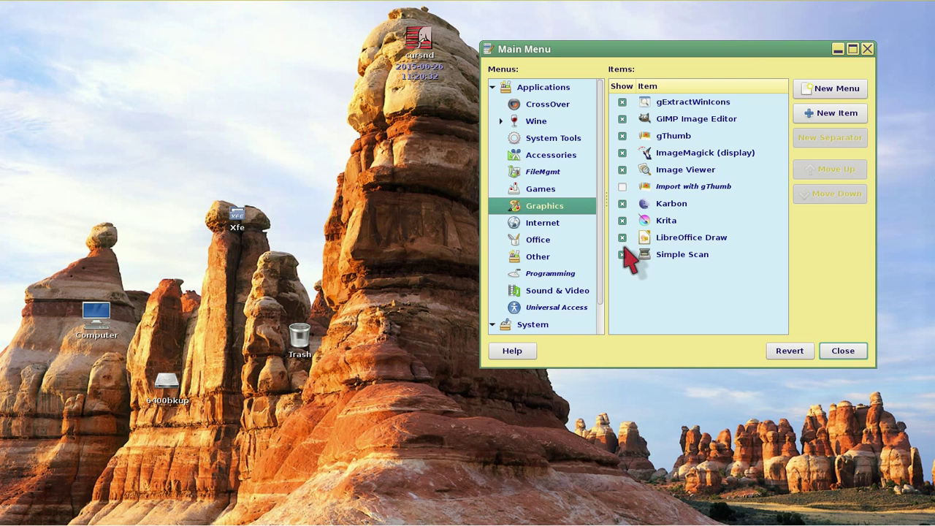
pyautogui.click(547, 116)
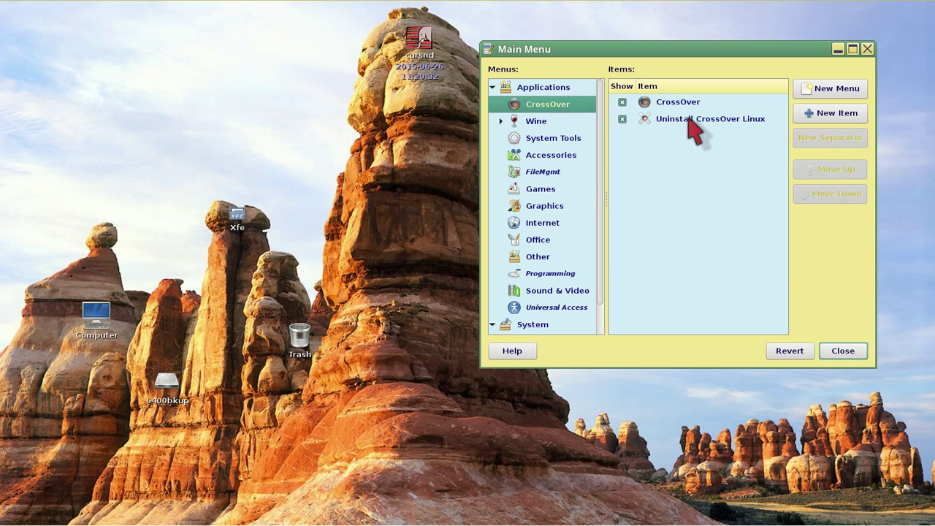
pyautogui.click(535, 123)
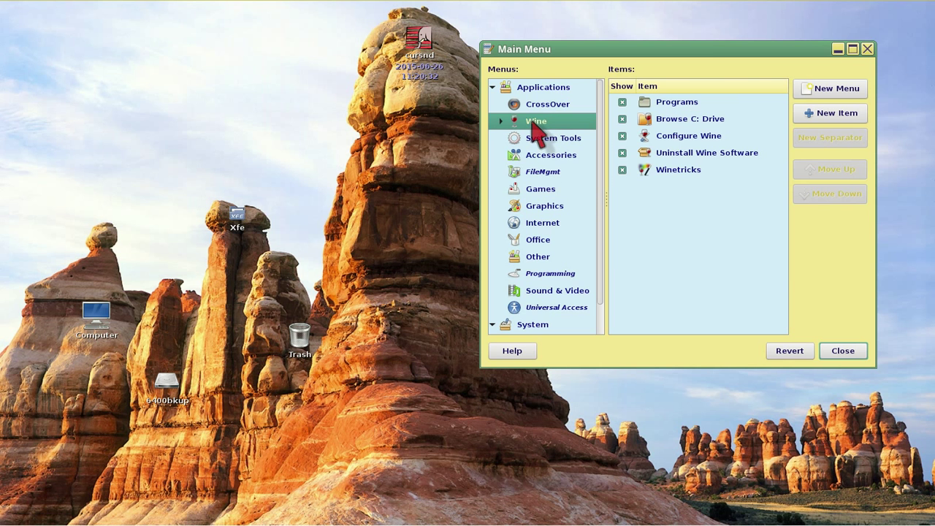
pyautogui.scroll(-1, 573, 252)
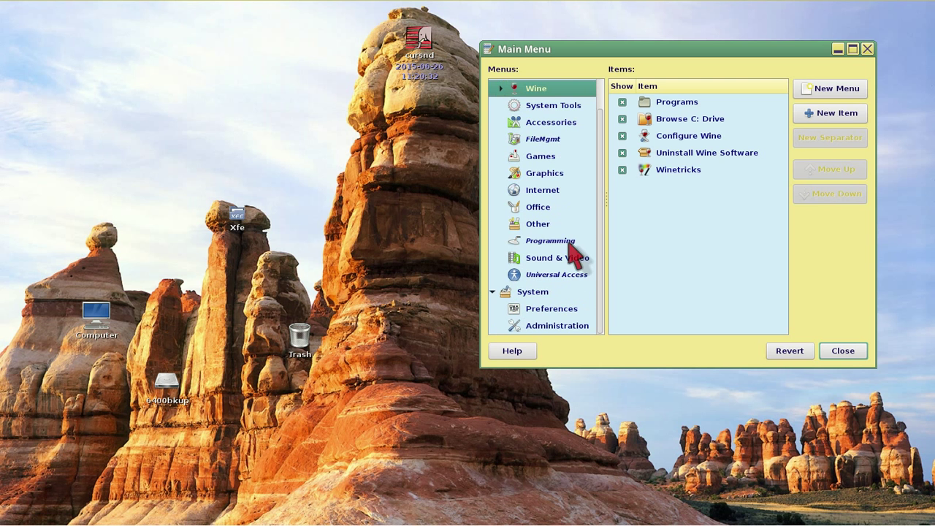
pyautogui.click(536, 205)
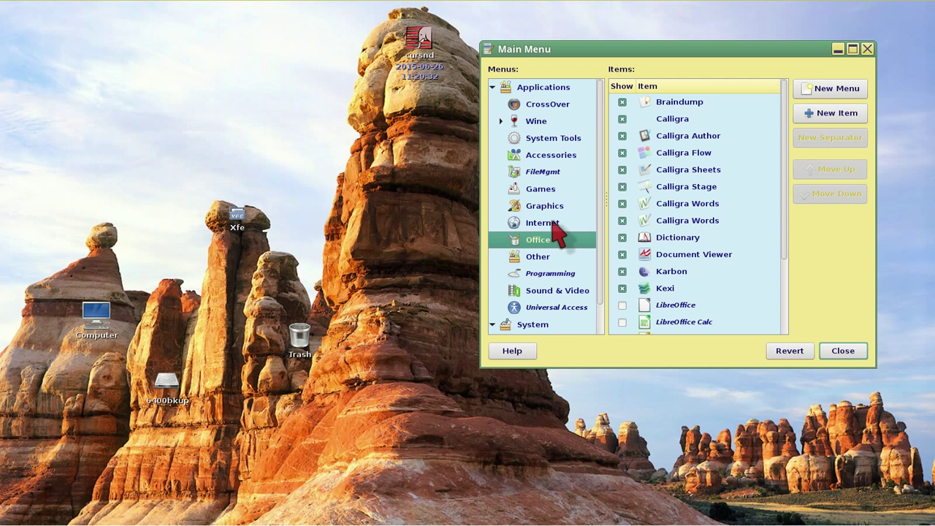
pyautogui.click(538, 126)
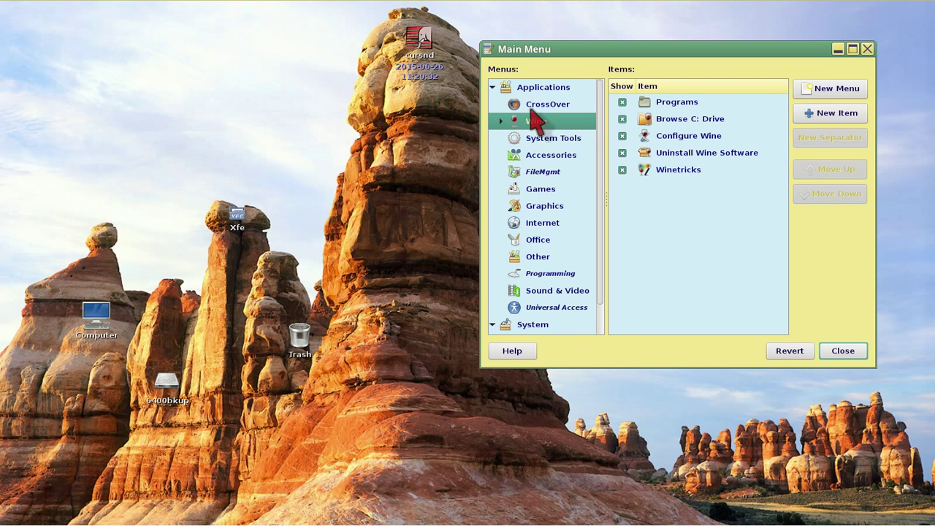
pyautogui.scroll(-1, 539, 186)
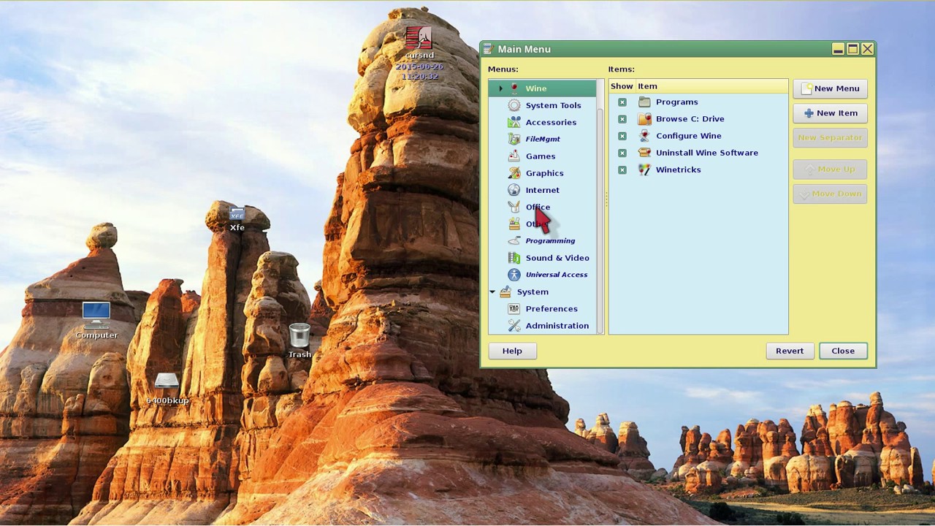
pyautogui.click(541, 210)
pyautogui.scroll(-3, 694, 245)
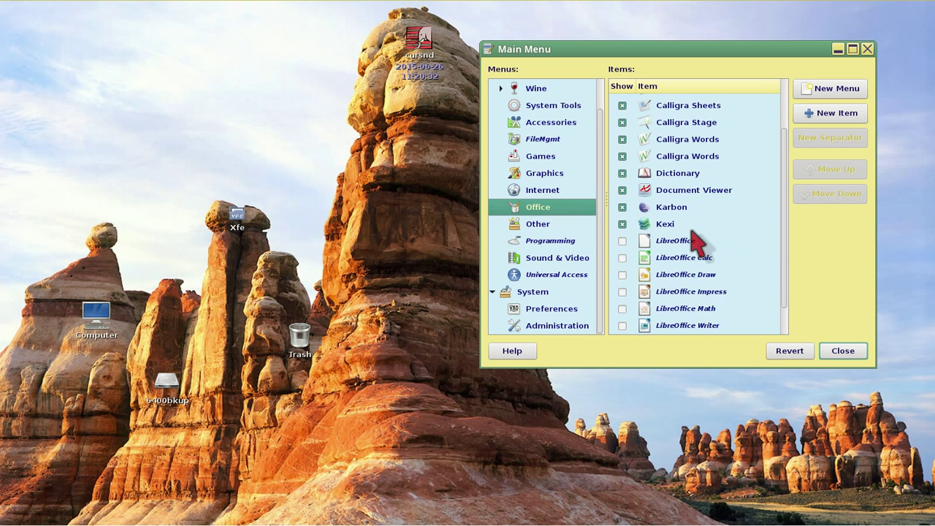
pyautogui.scroll(3, 698, 241)
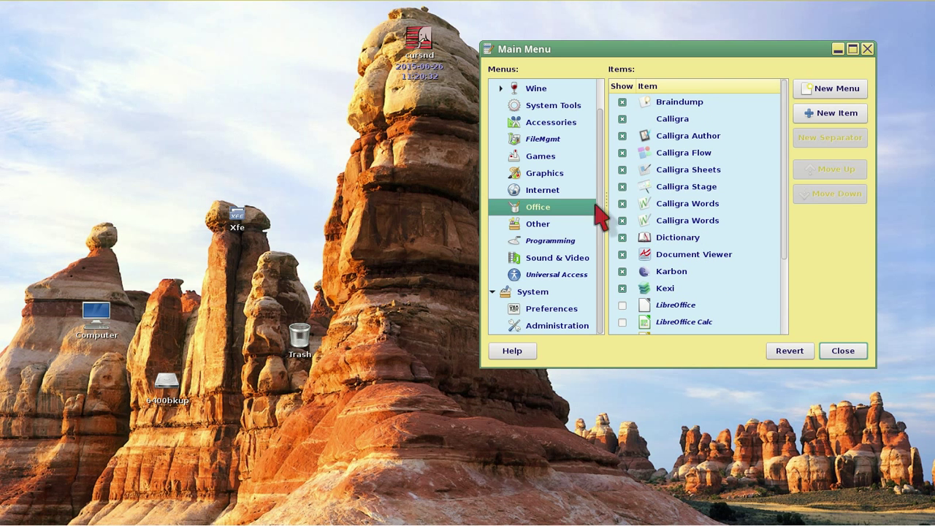
pyautogui.click(544, 316)
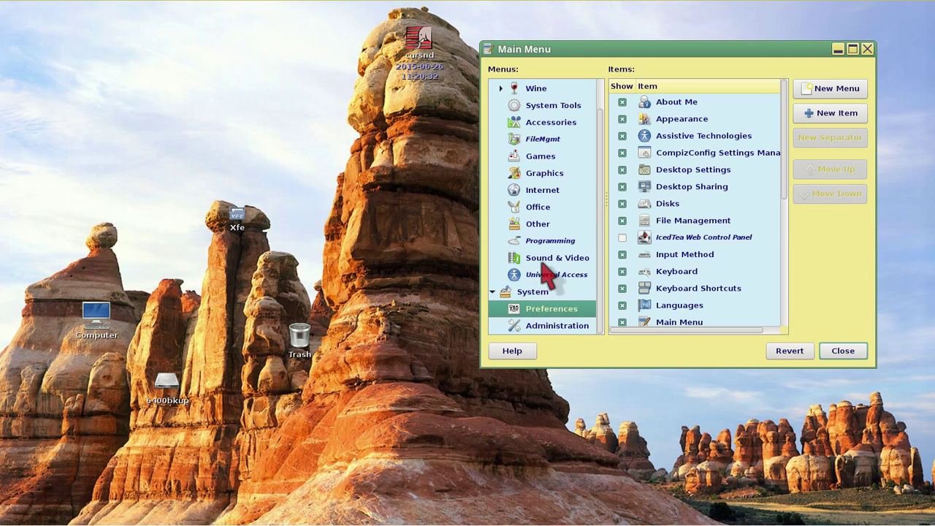
pyautogui.scroll(-3, 689, 248)
pyautogui.scroll(3, 689, 248)
pyautogui.scroll(2, 548, 260)
pyautogui.scroll(-2, 548, 259)
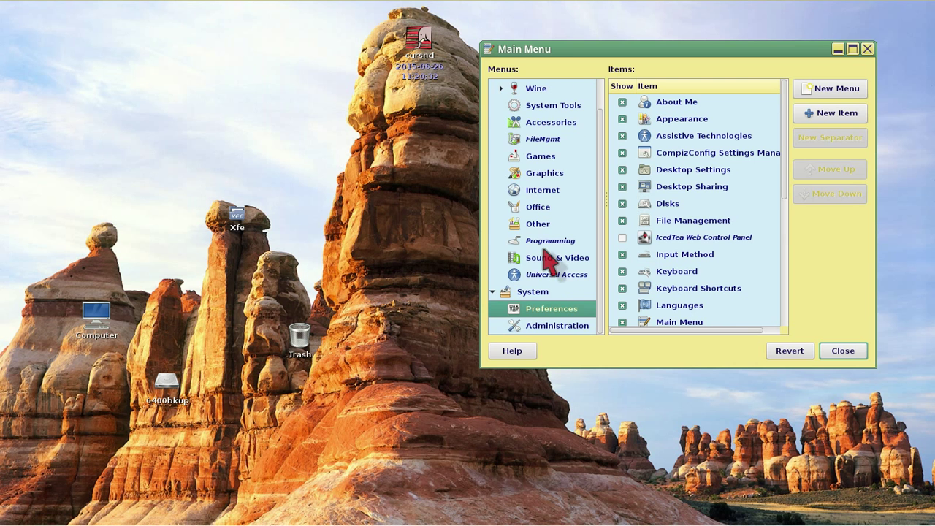
pyautogui.scroll(2, 544, 252)
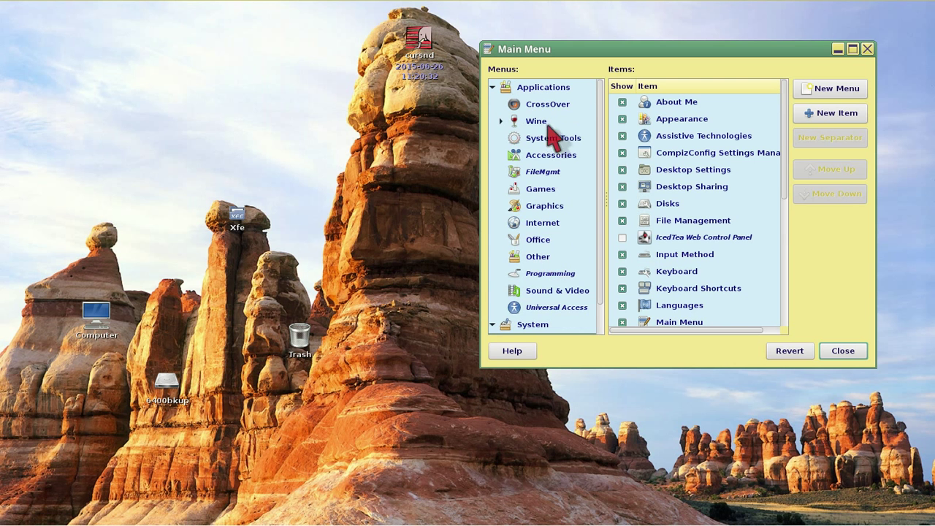
pyautogui.click(853, 357)
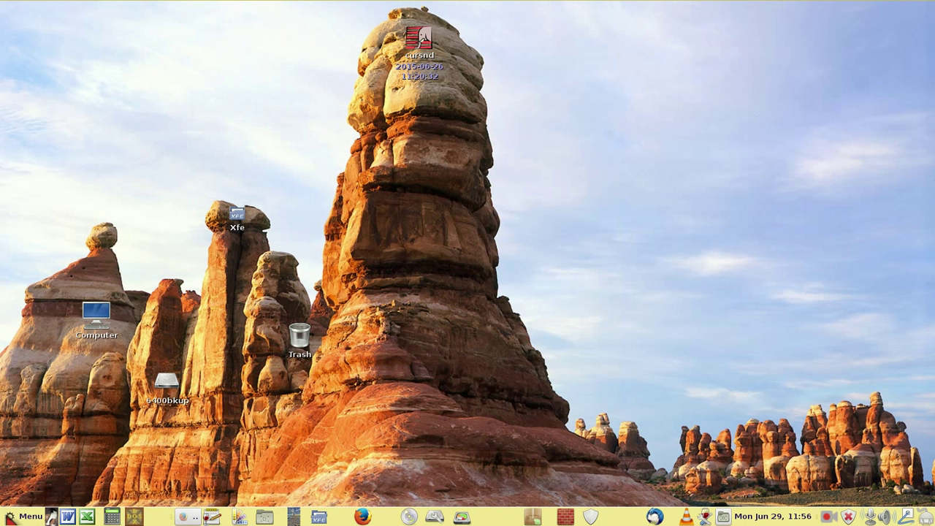
pyautogui.click(25, 517)
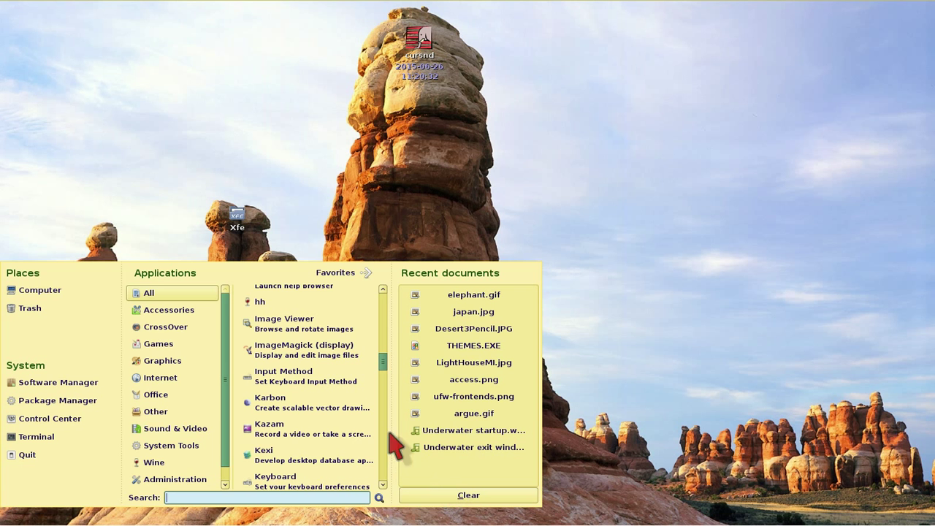
pyautogui.click(176, 299)
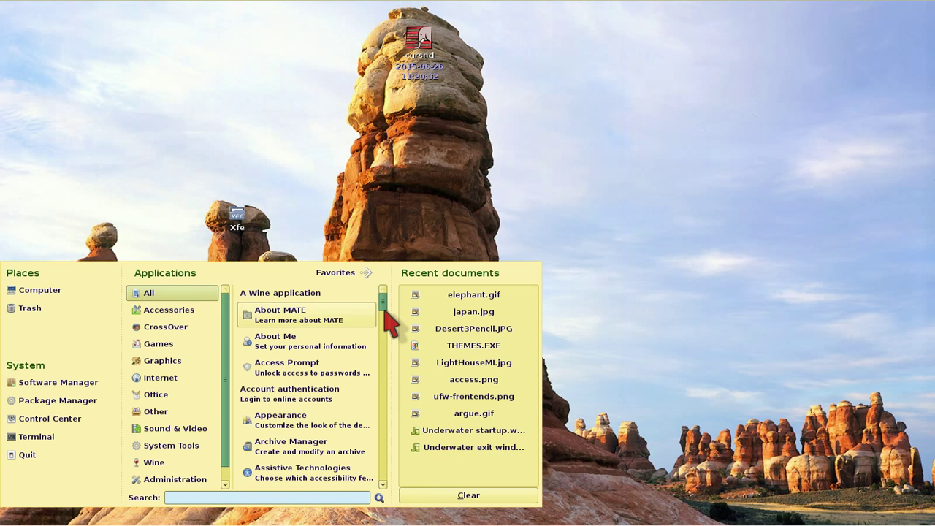
pyautogui.moveTo(383, 307); pyautogui.dragTo(377, 384)
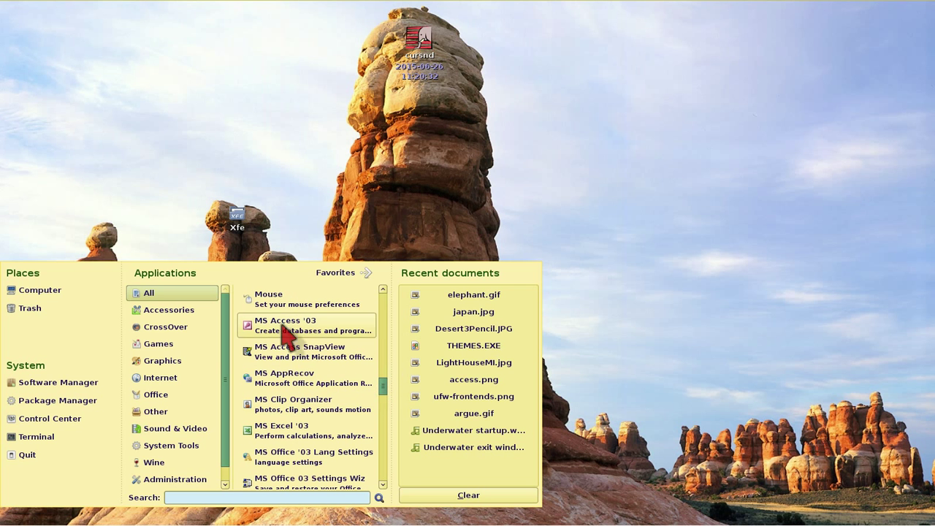
pyautogui.click(716, 292)
pyautogui.moveTo(390, 521)
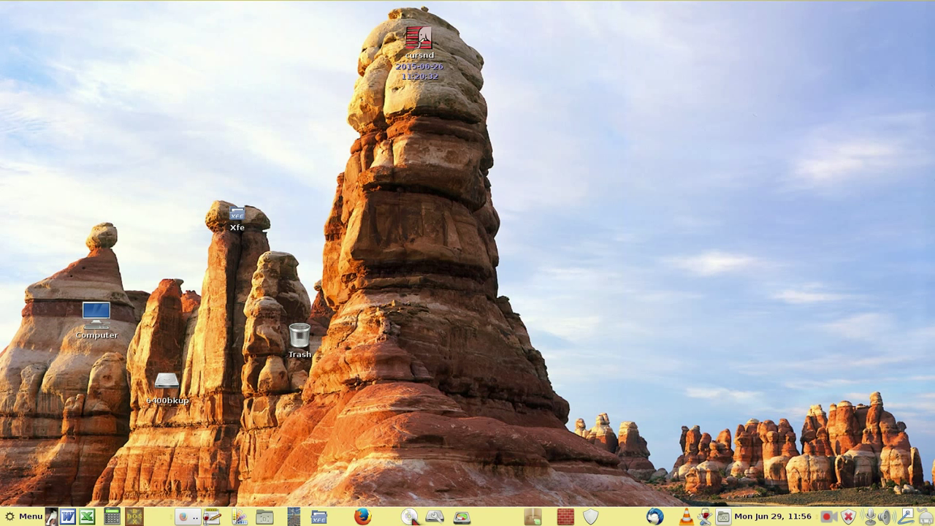